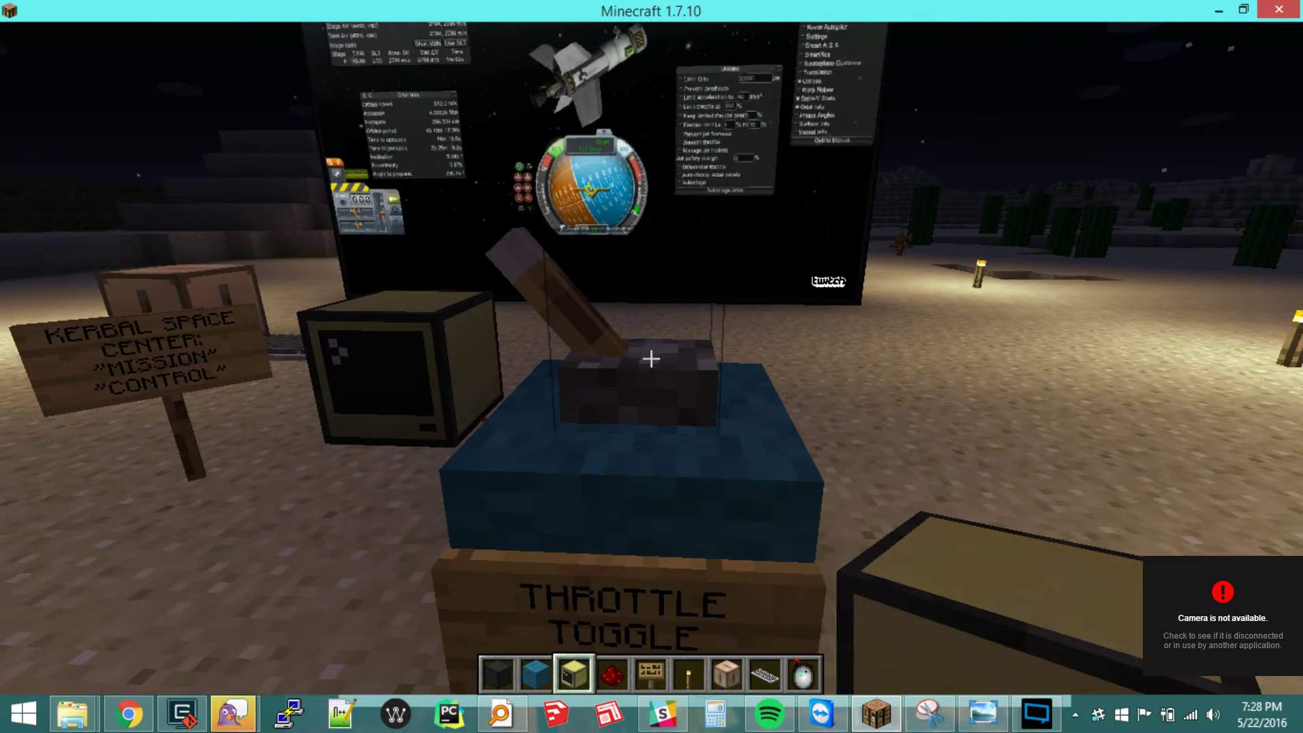
# Step: Flip the Throttle Toggle lever so the rocket's engine fires and orbital speed climbs
pyautogui.rightClick(652, 358)
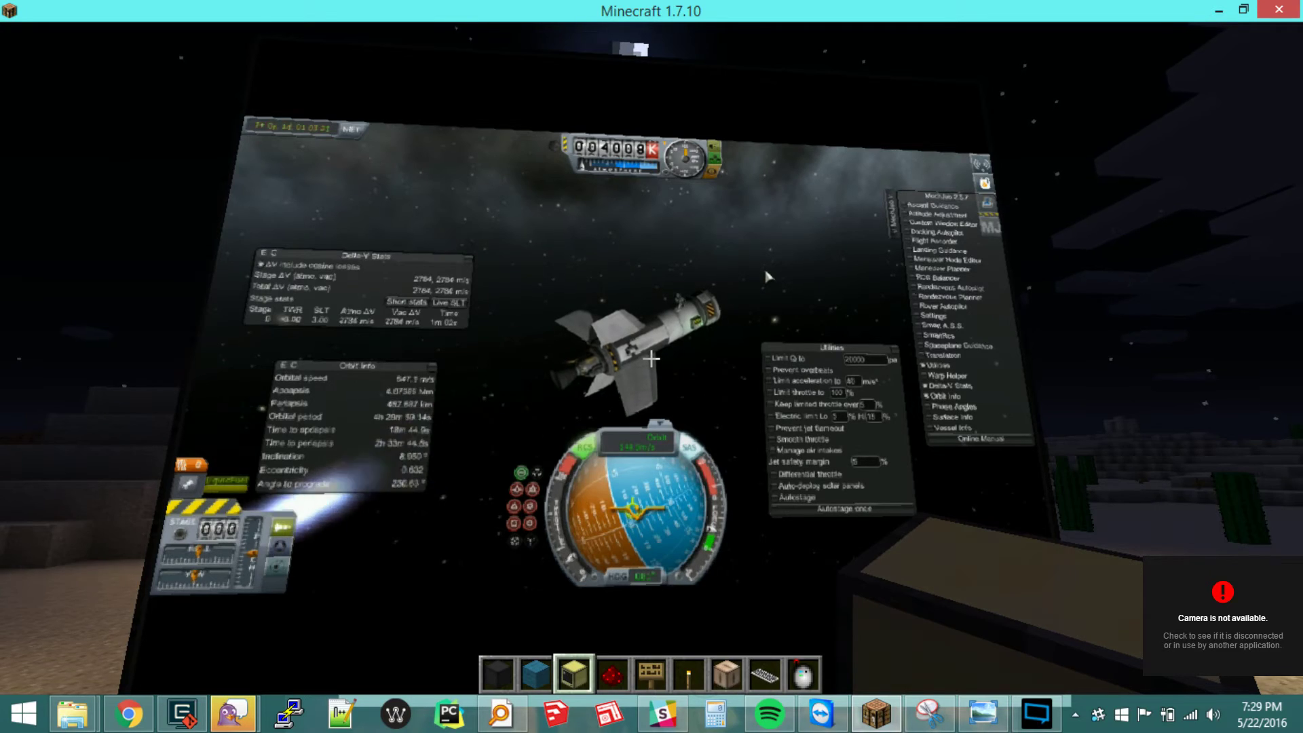
# Step: Fly up over the mission-control build, then descend back toward the display screen
pyautogui.press('s')
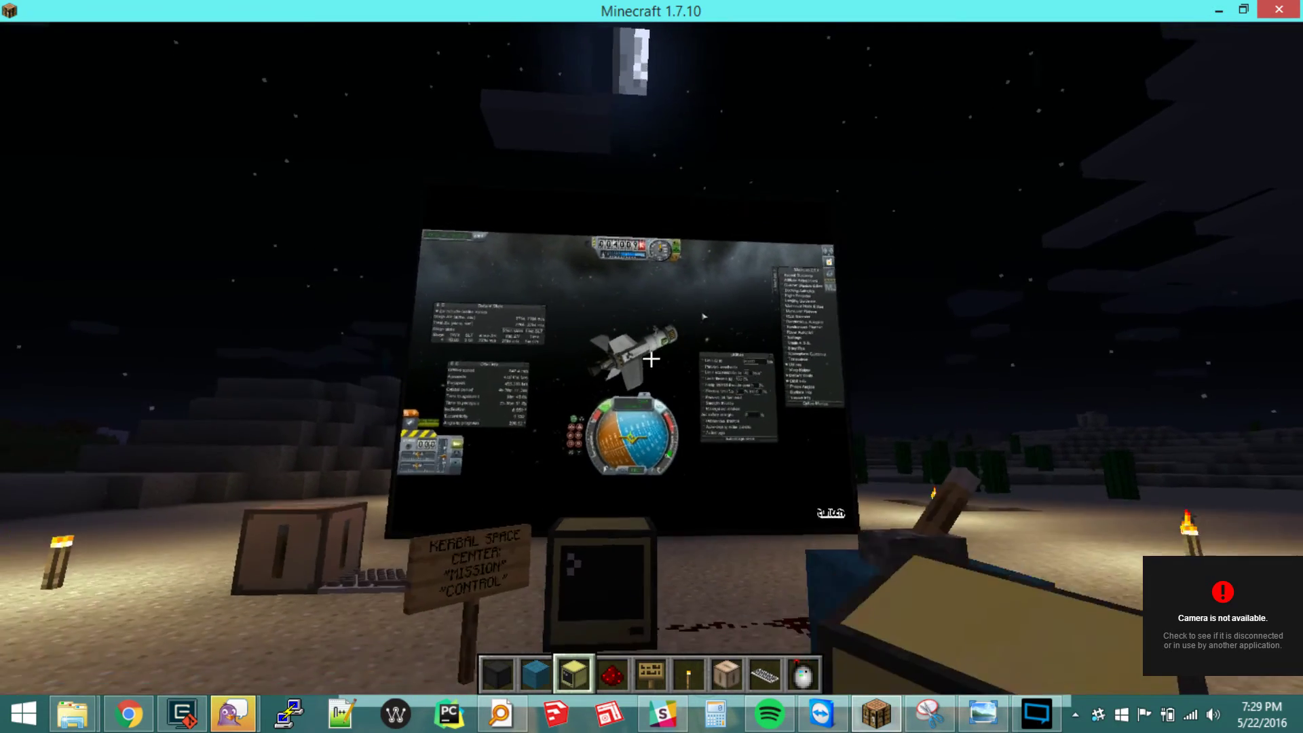
pyautogui.press('w')
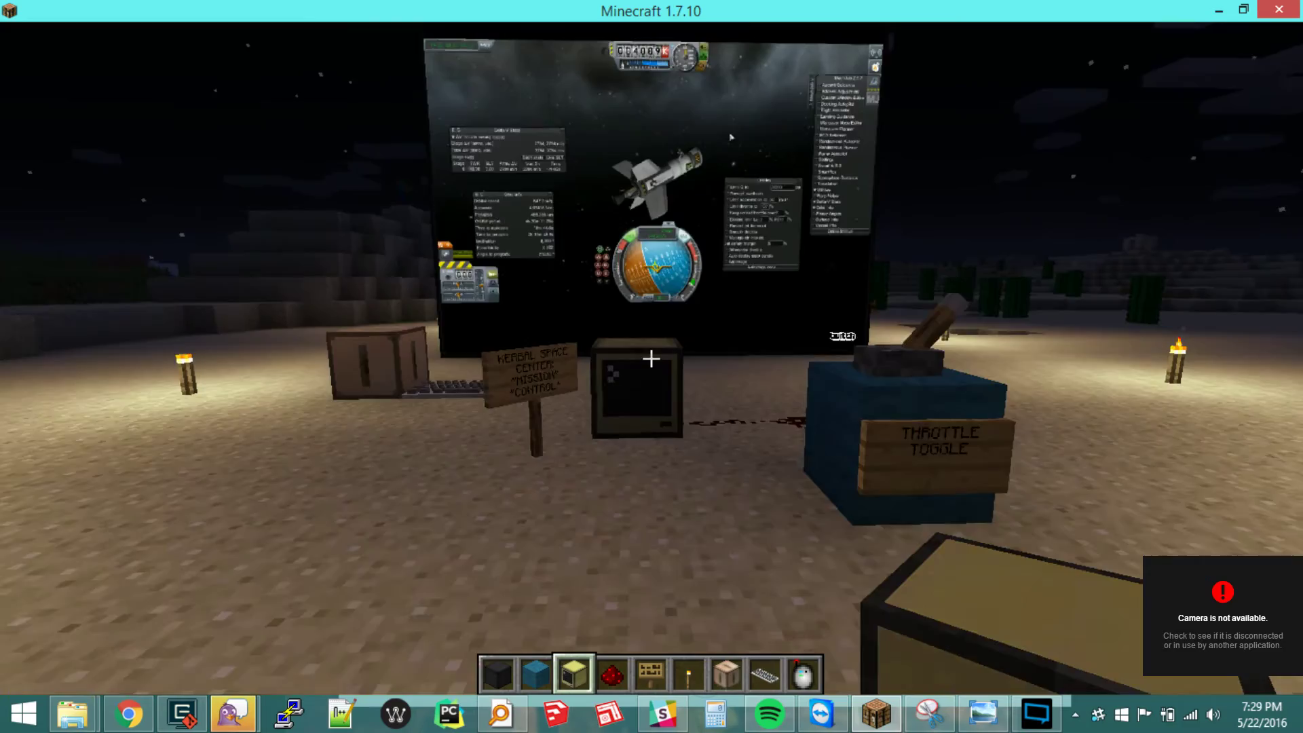
pyautogui.press('space')
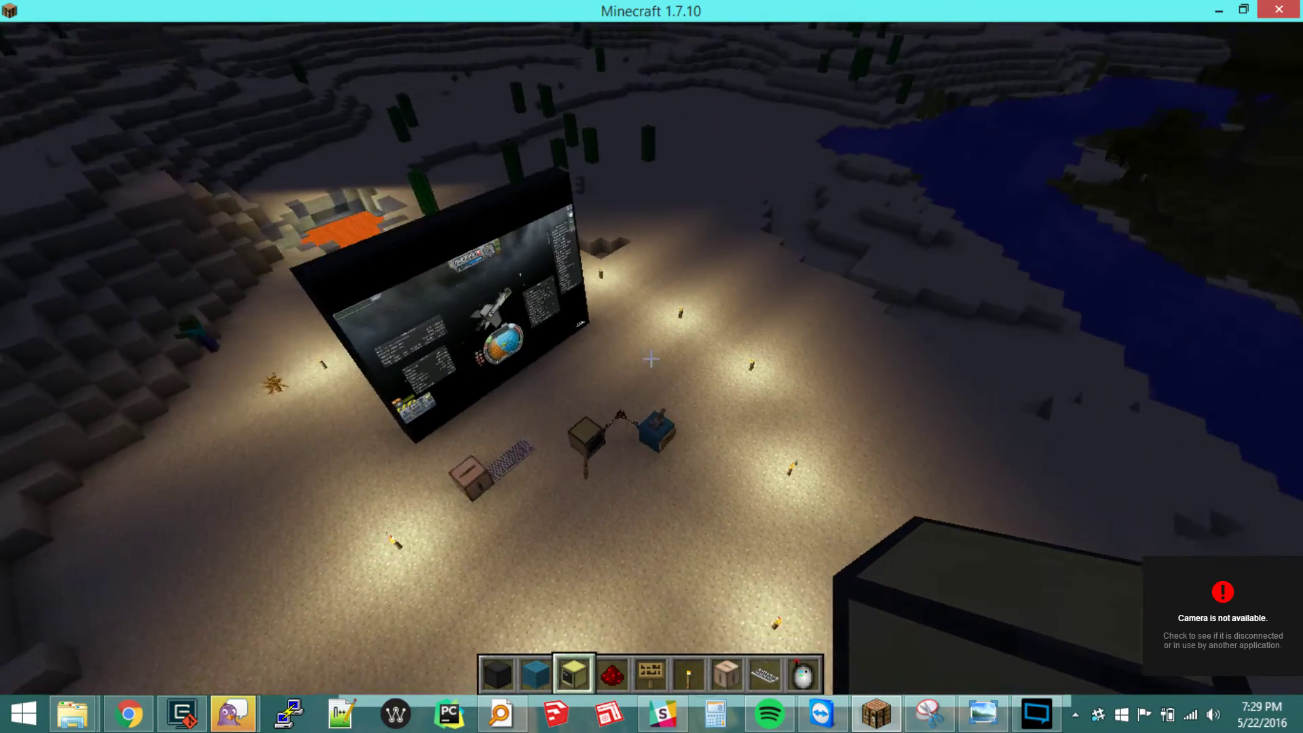
pyautogui.press('space')
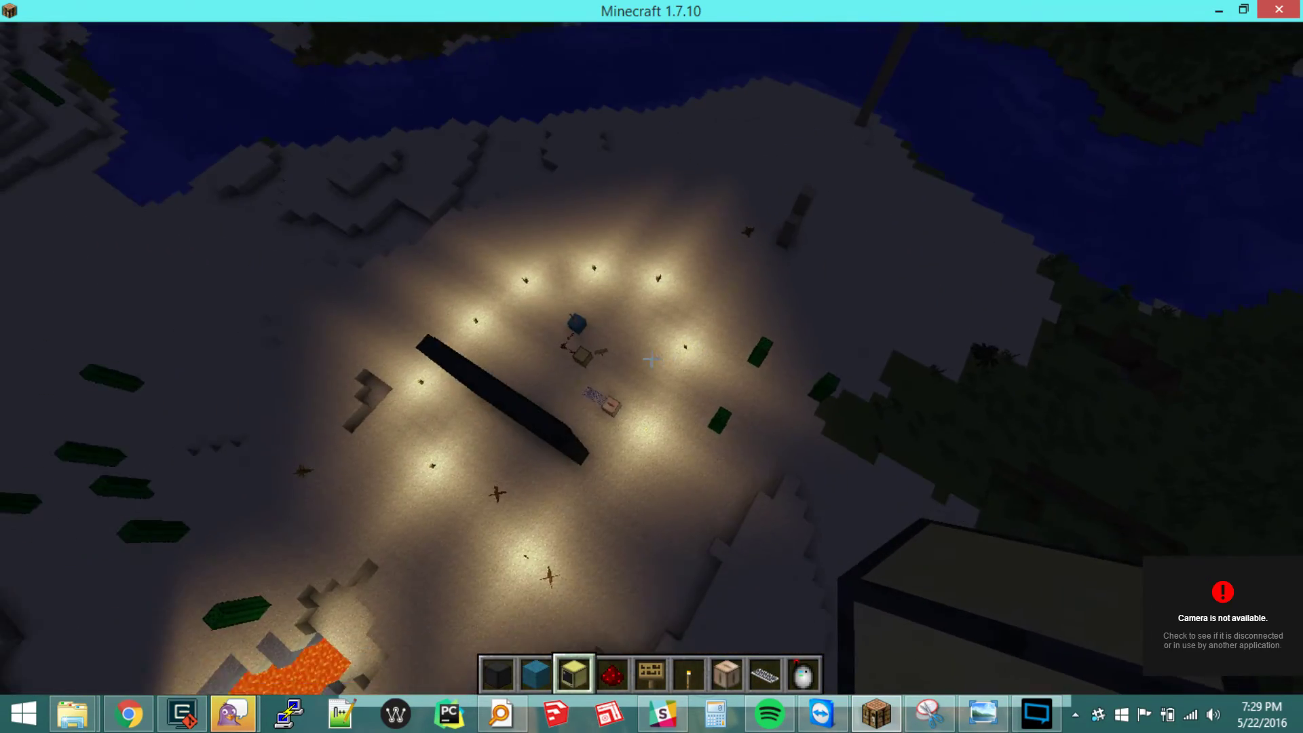
pyautogui.press('w')
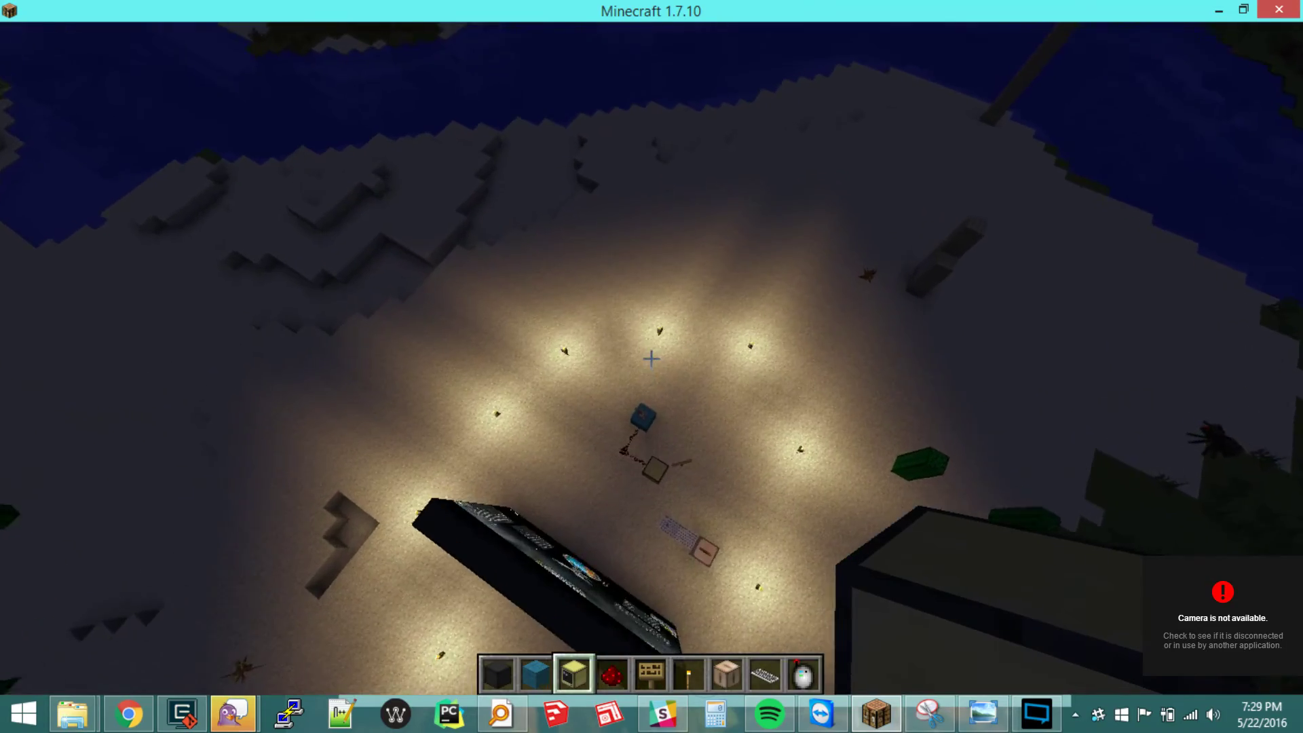
pyautogui.press('shift')
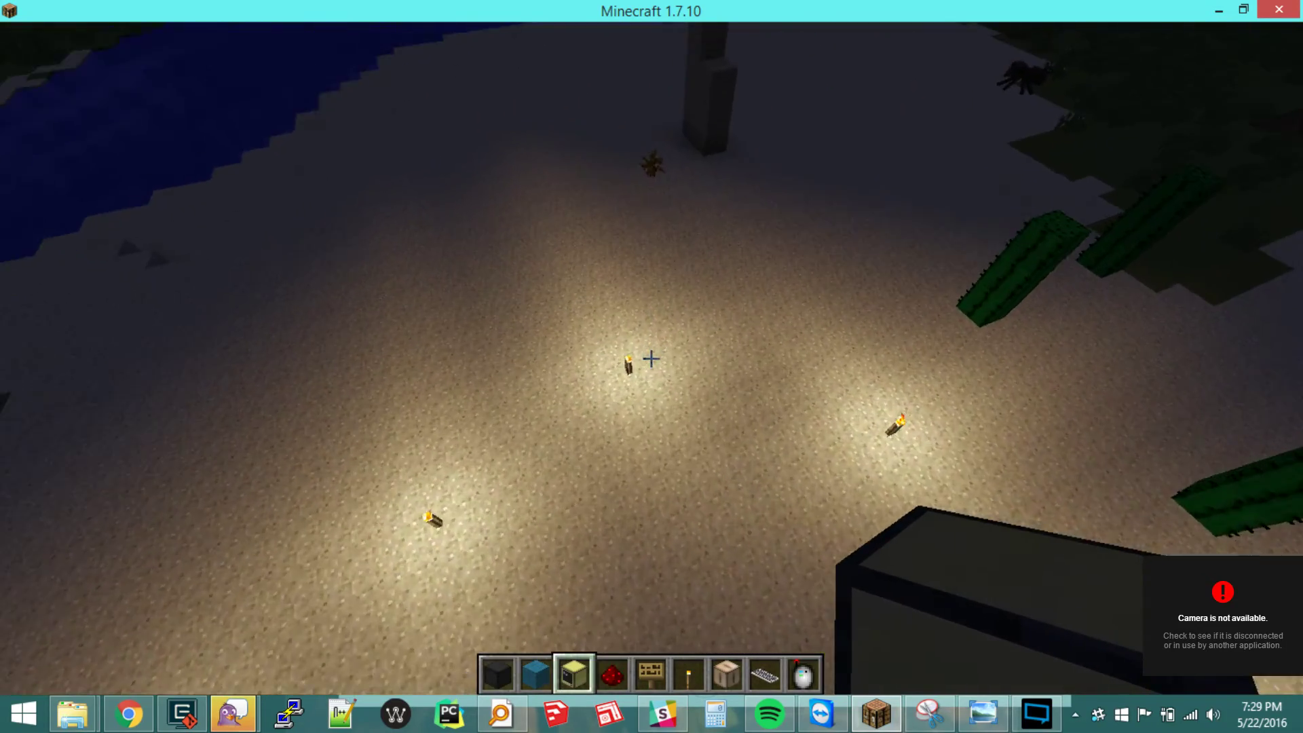
pyautogui.press('w')
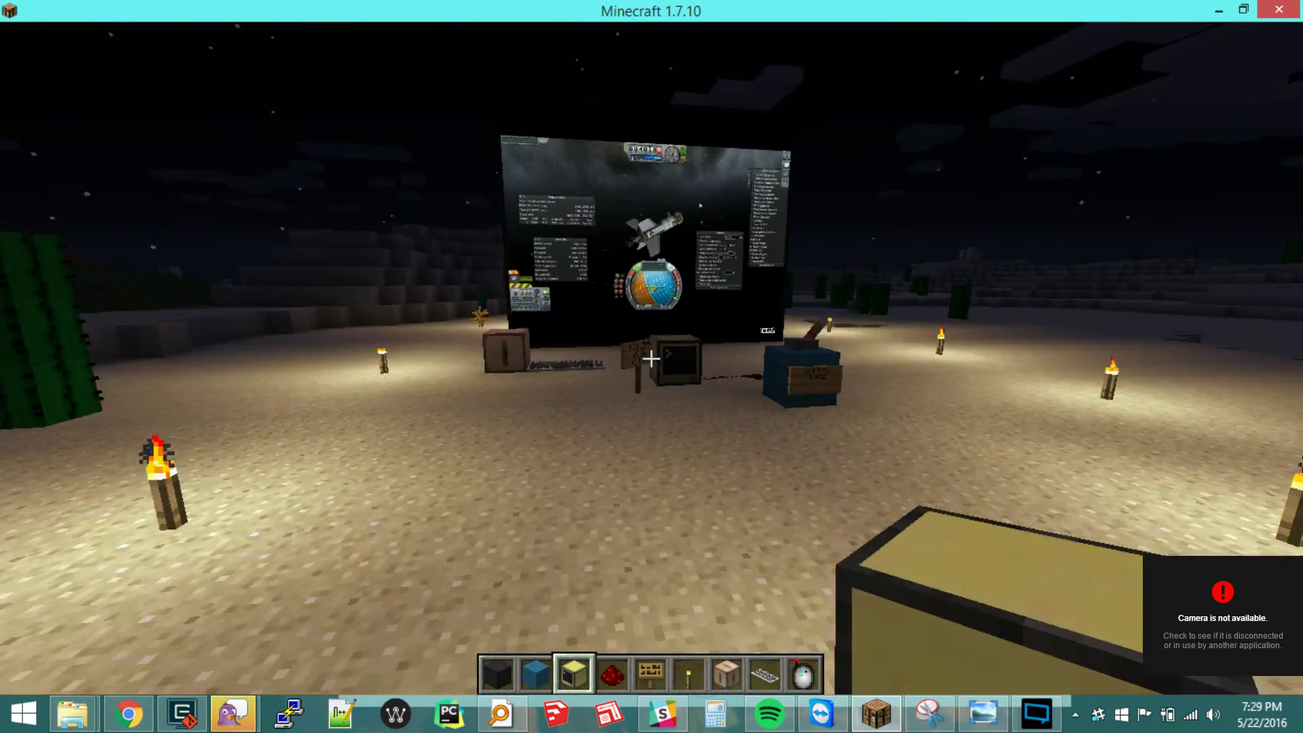
pyautogui.press('w')
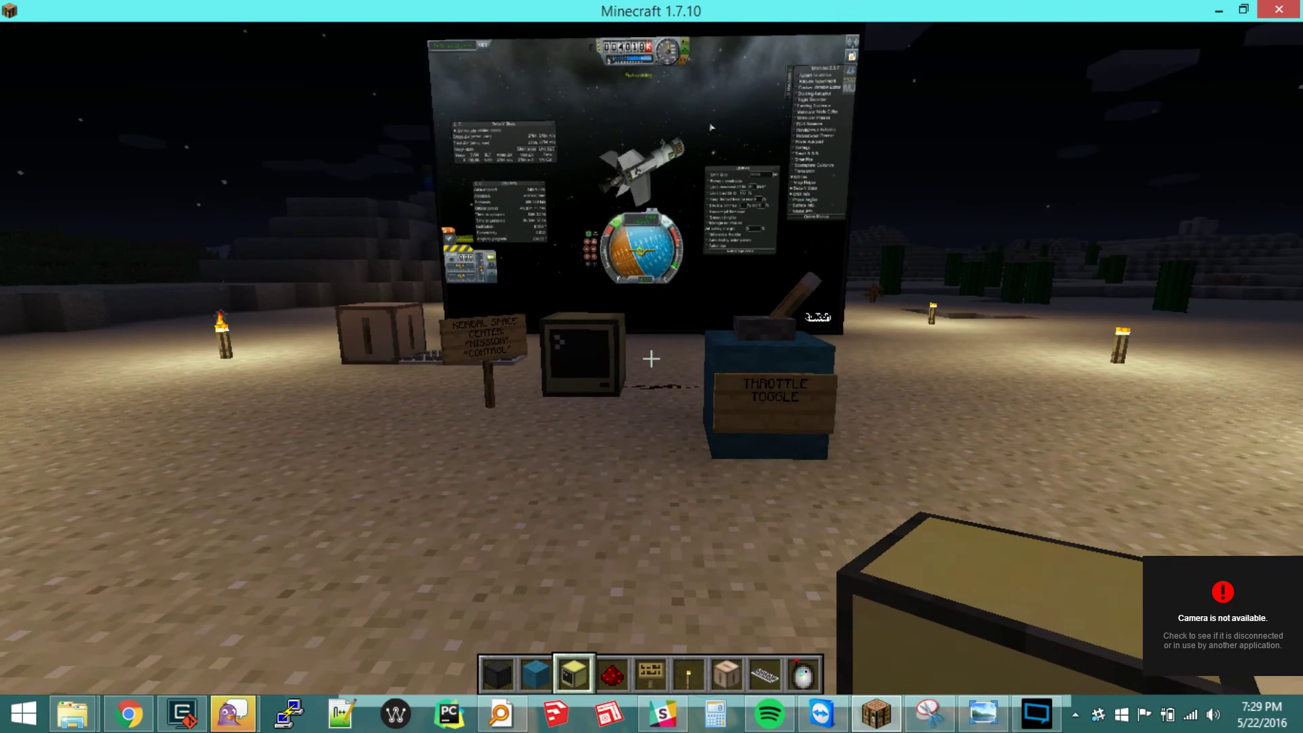
# Step: View the screen from different angles in third-person view, then pause the game
pyautogui.press('F5')
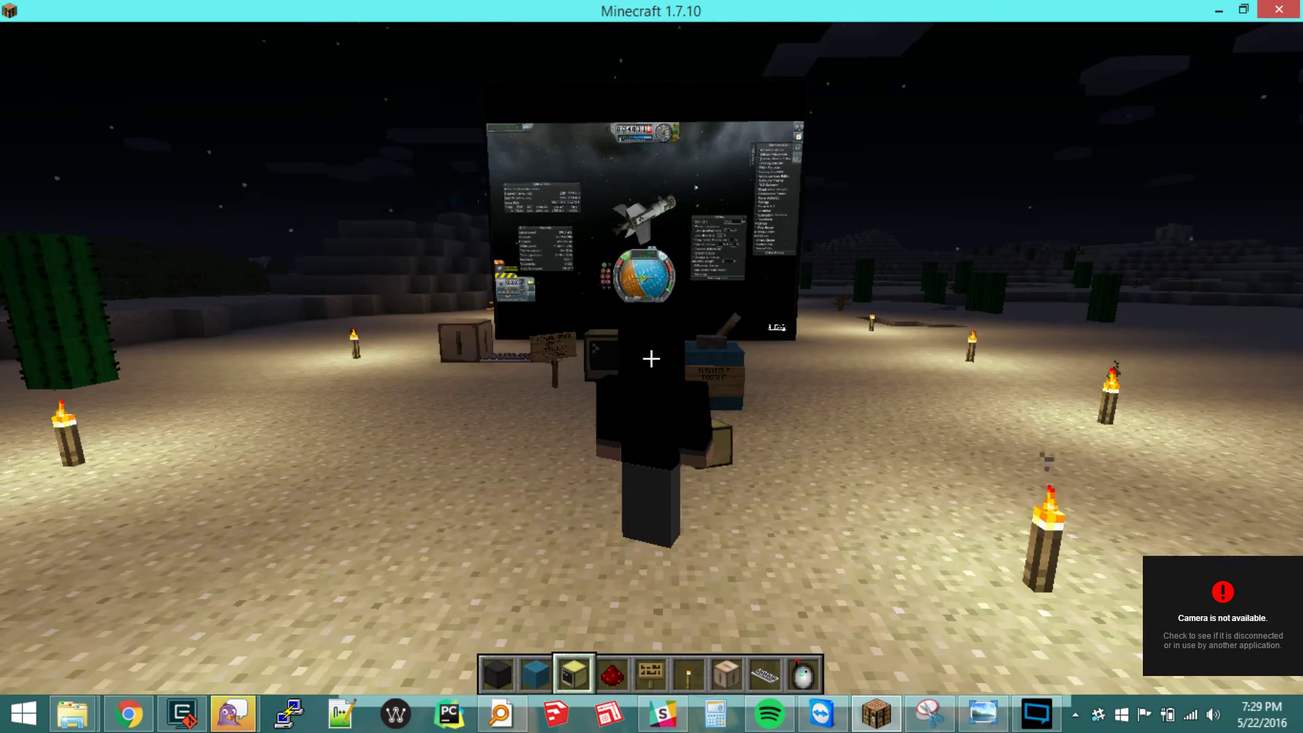
pyautogui.press('w')
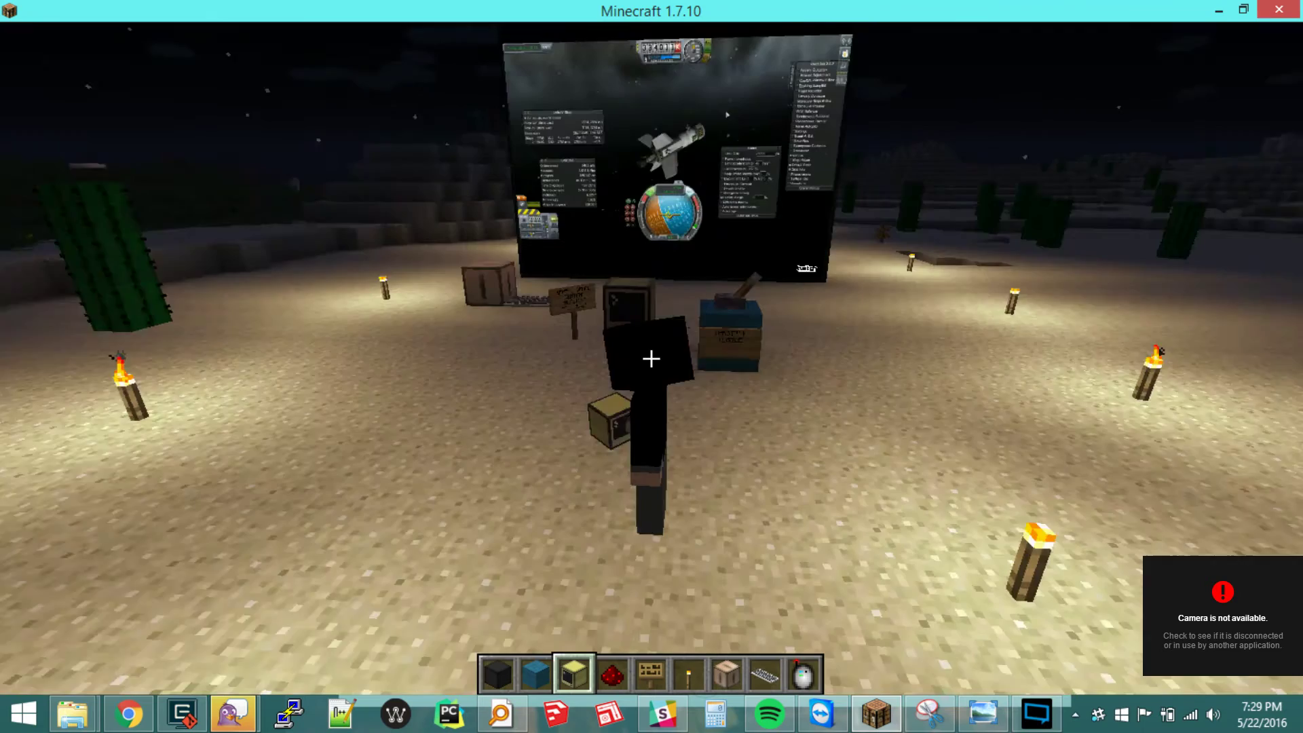
pyautogui.press('w')
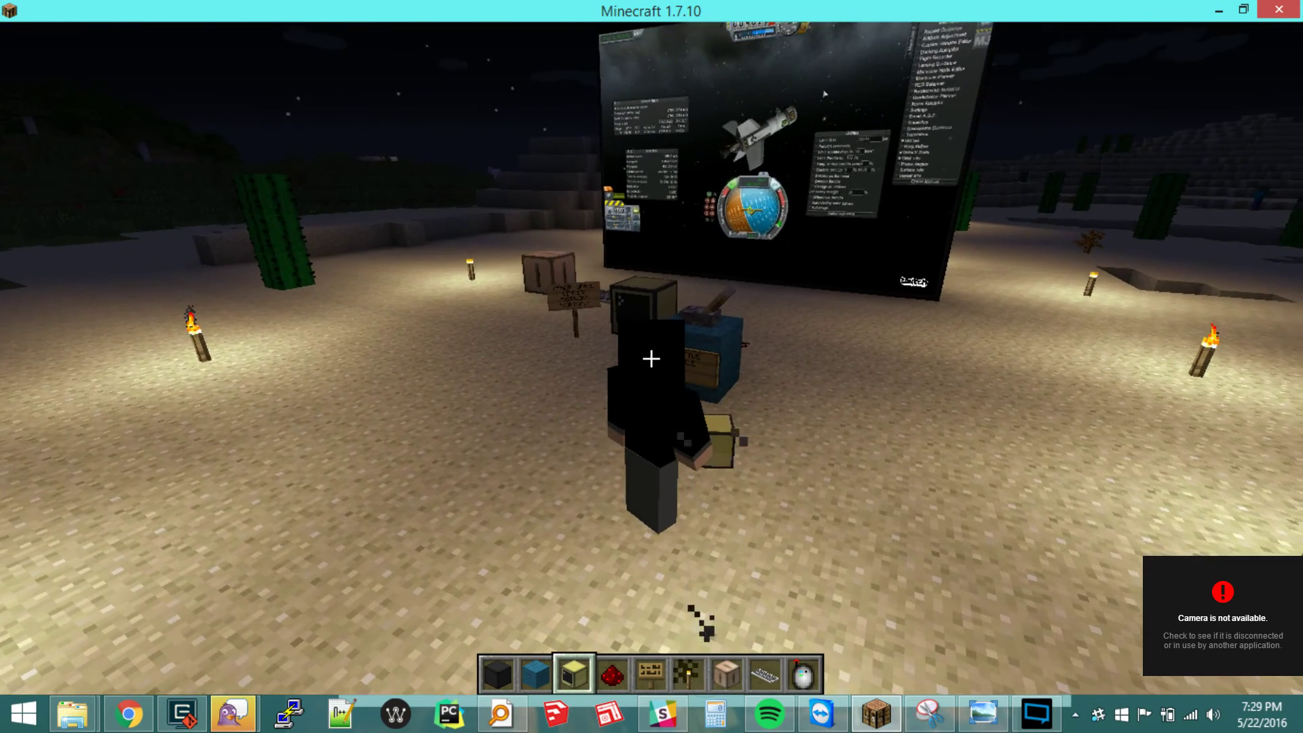
pyautogui.press('Escape')
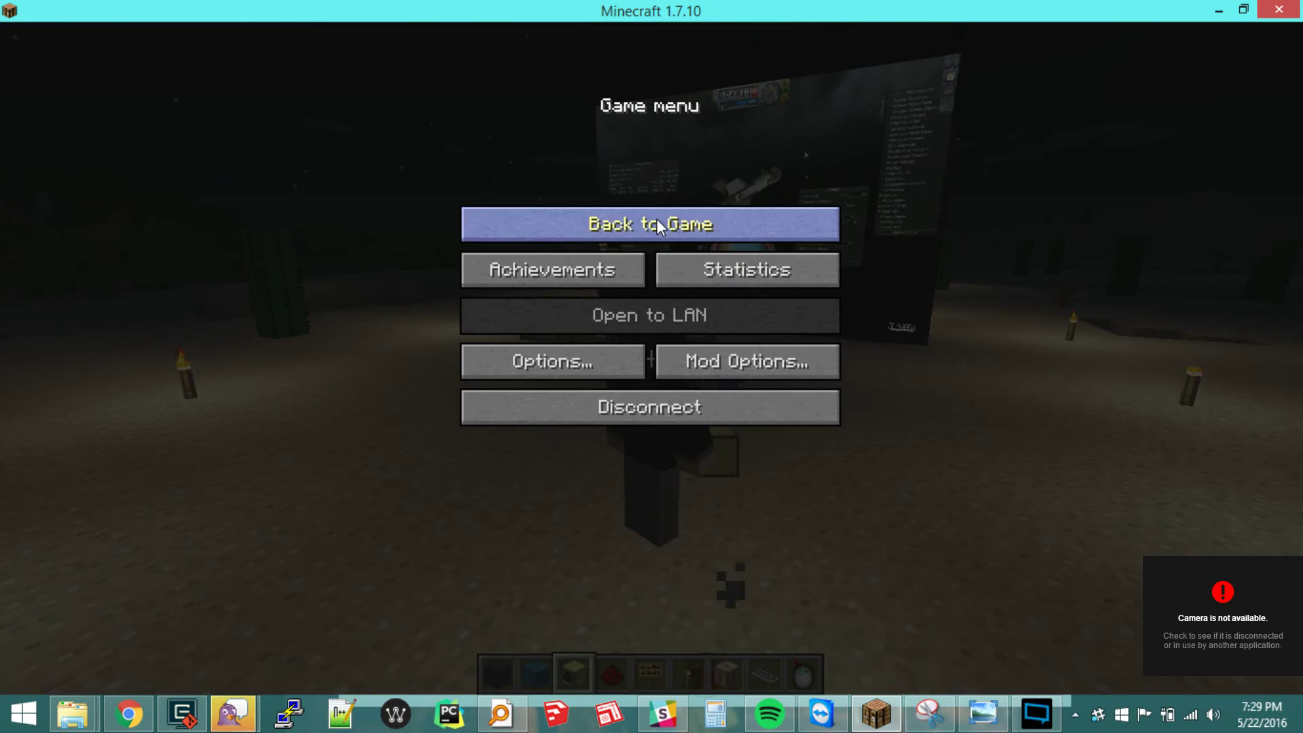